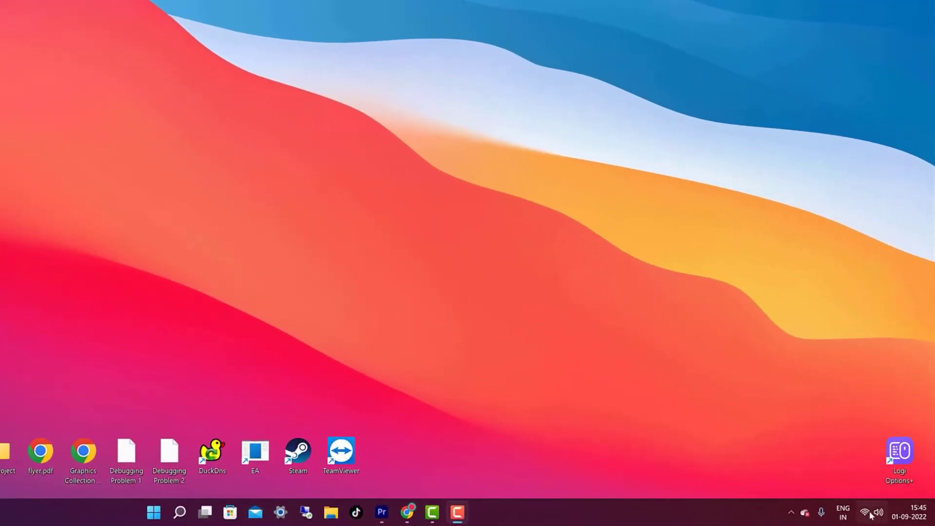
Step: Browse the list of available Wi-Fi networks in Quick Settings
left_click(888, 515)
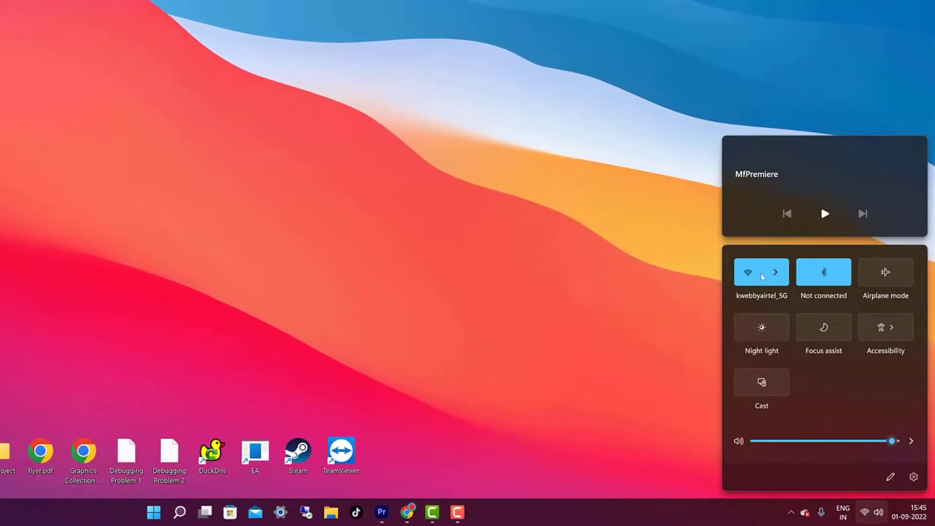
left_click(776, 274)
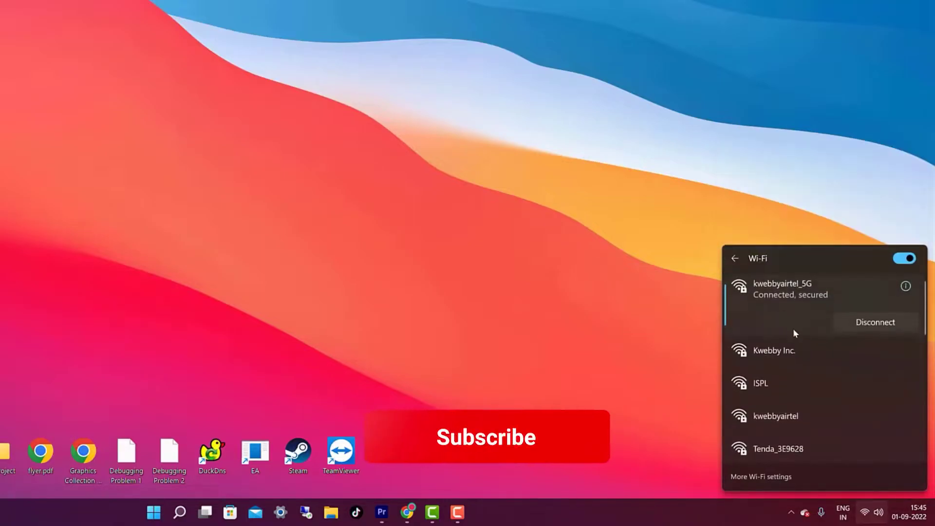
scroll(793, 329, "down", 4)
scroll(796, 340, "down", 2)
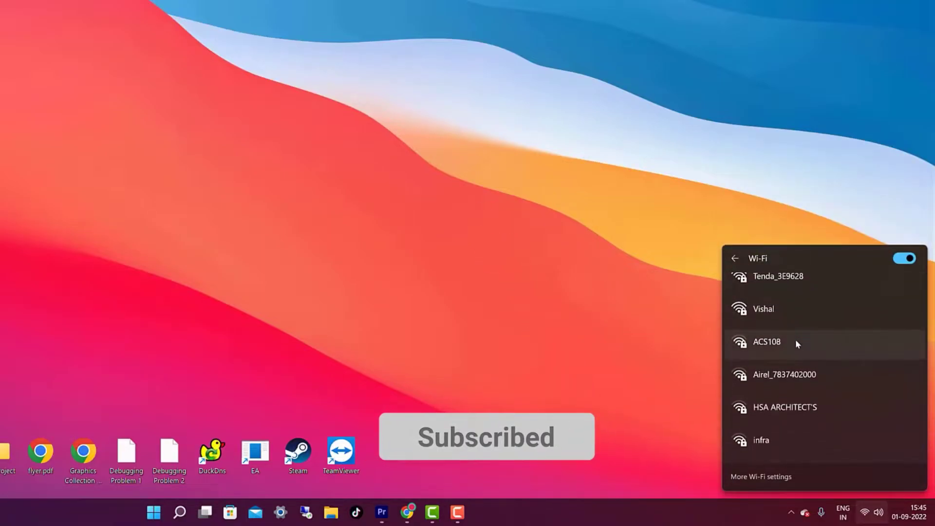
scroll(796, 341, "down", 2)
scroll(795, 340, "up", 4)
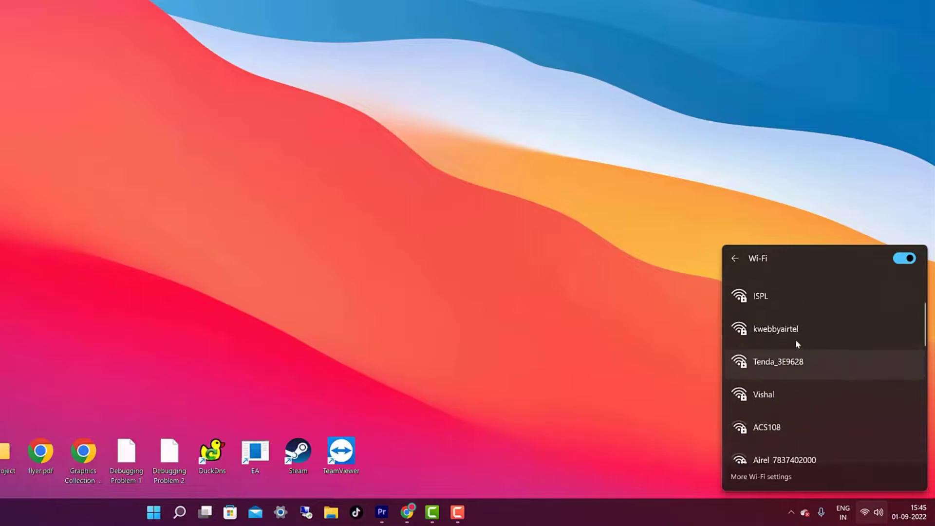
scroll(821, 365, "up", 3)
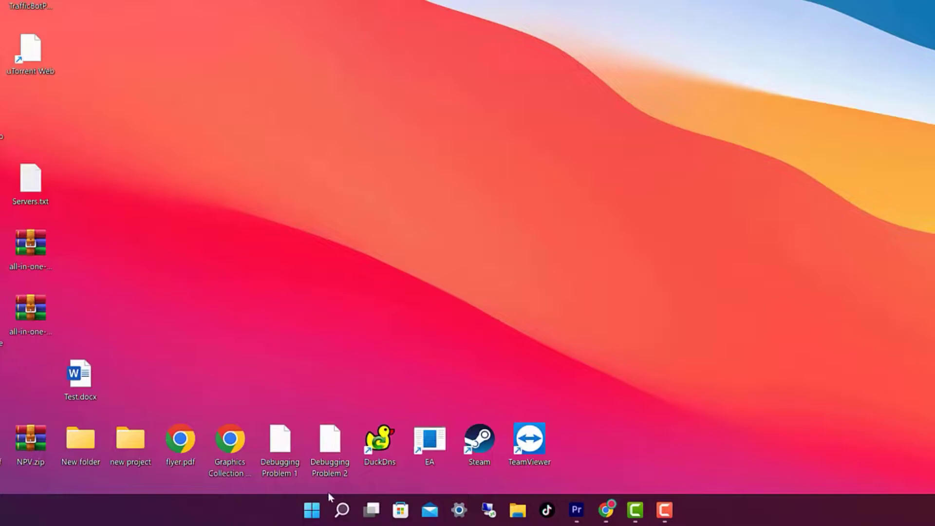
Step: Launch Settings via a 'sett' search and go to Network & internet > Advanced network settings
key("super")
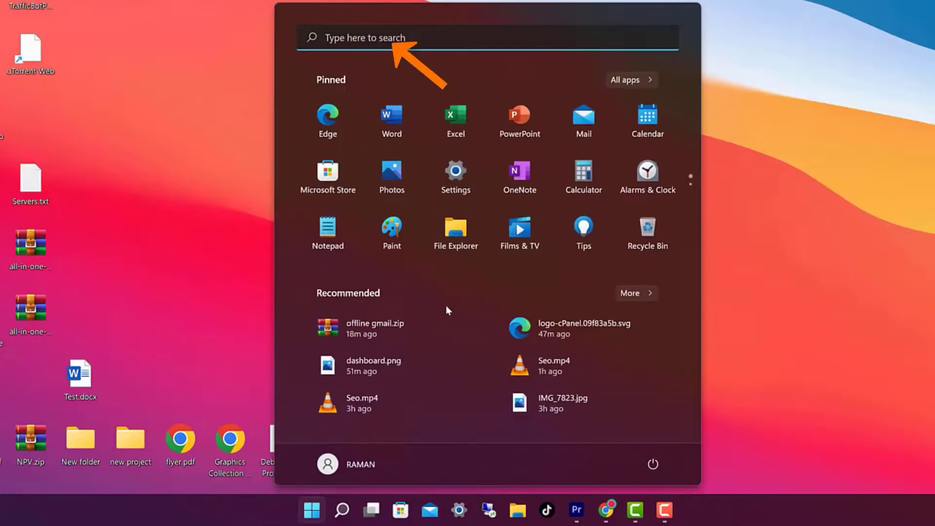
type("sett")
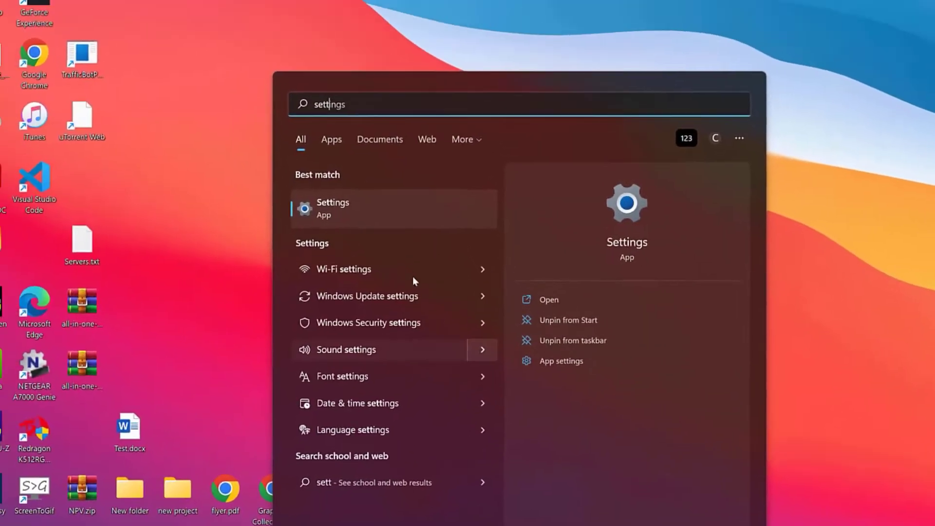
key("Return")
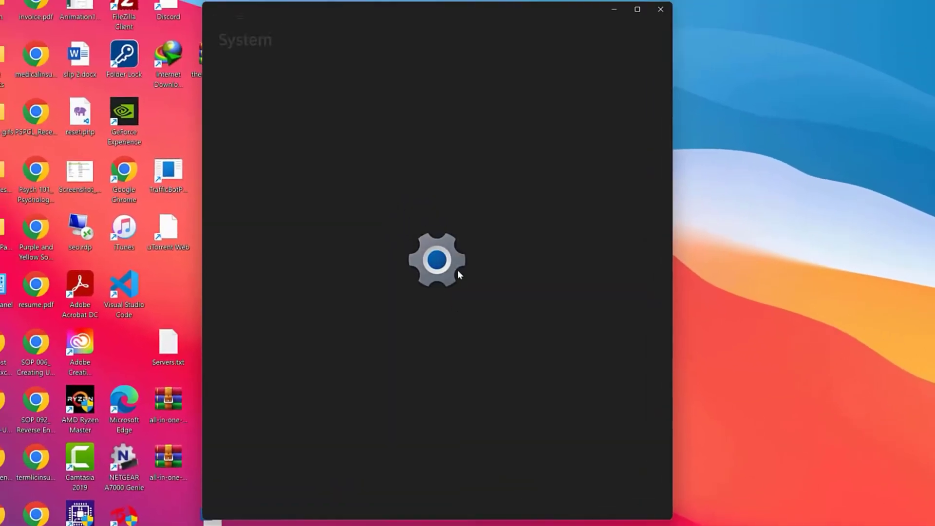
left_click_drag(438, 31, 536, 17)
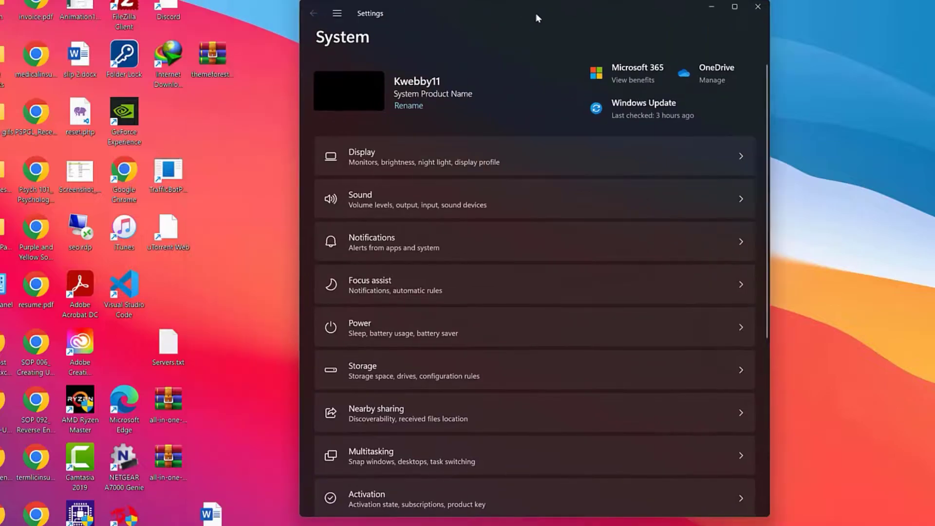
left_click(337, 15)
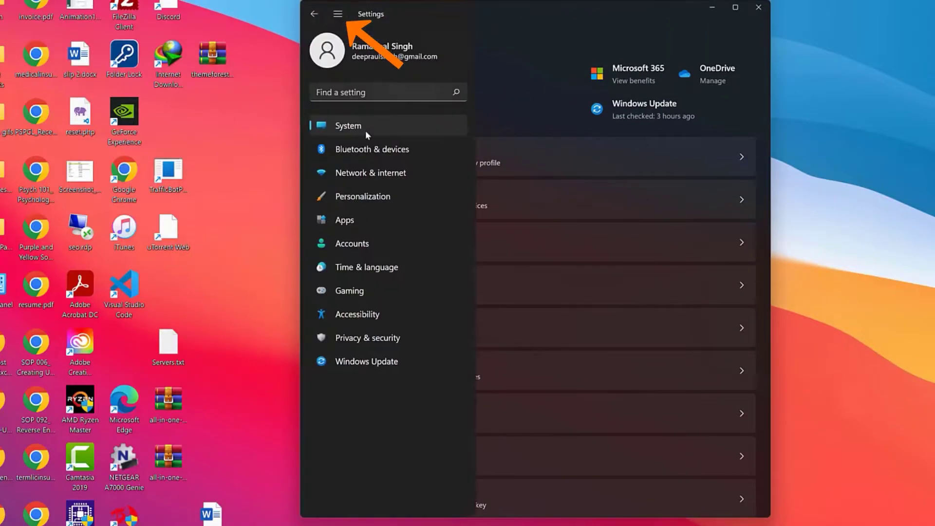
left_click(356, 178)
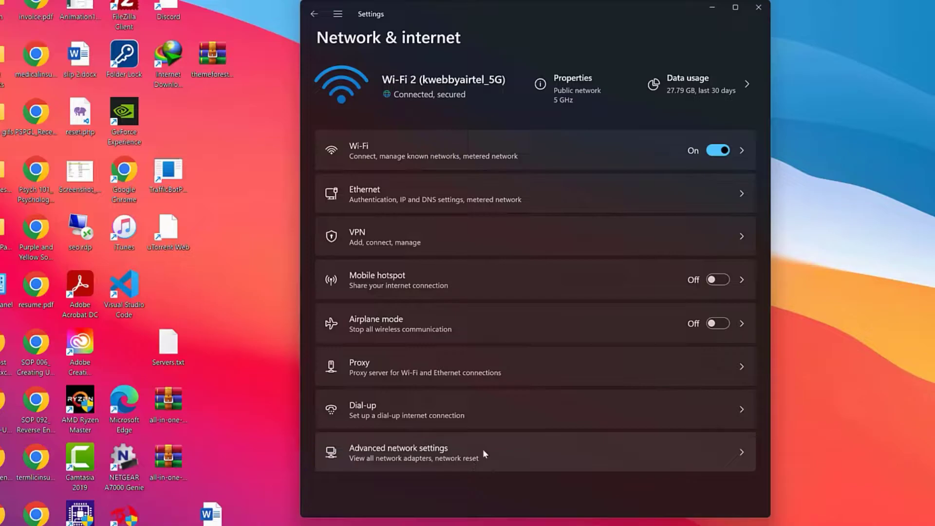
left_click(510, 454)
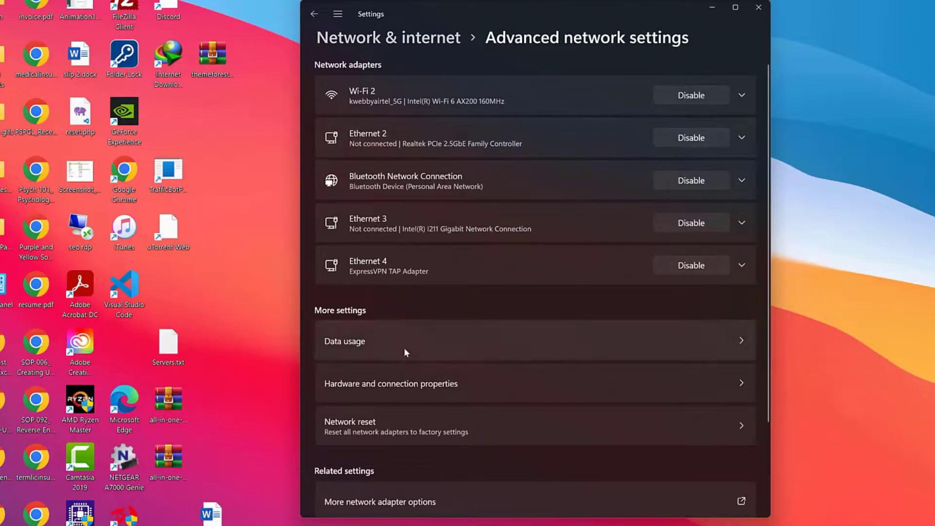
scroll(404, 348, "down", 2)
scroll(572, 229, "up", 2)
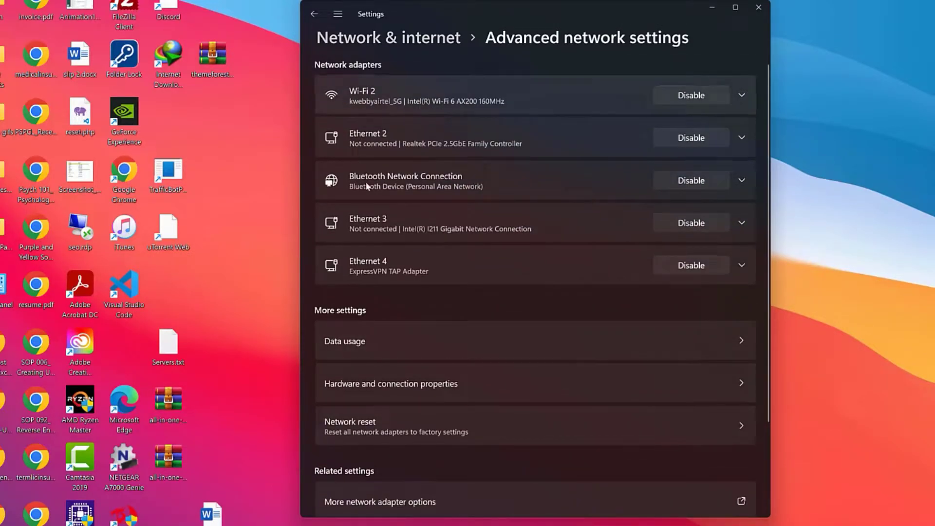
scroll(470, 305, "down", 3)
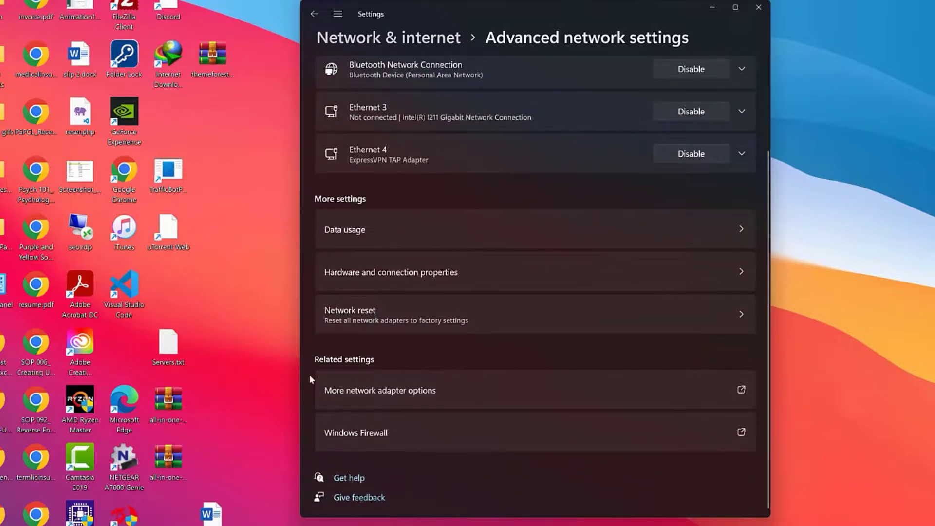
Step: From More network adapter options, open the Wi-Fi 2 adapter's Status dialog
left_click(448, 387)
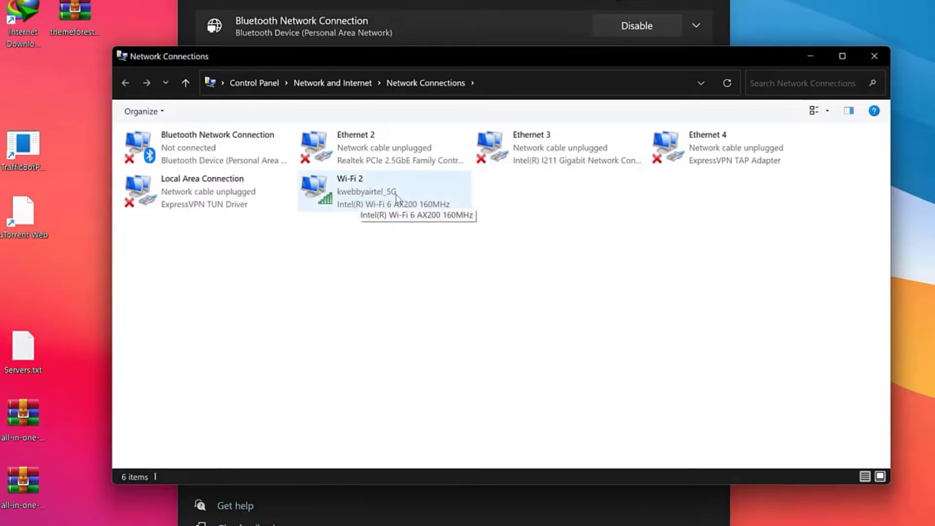
left_click(358, 194)
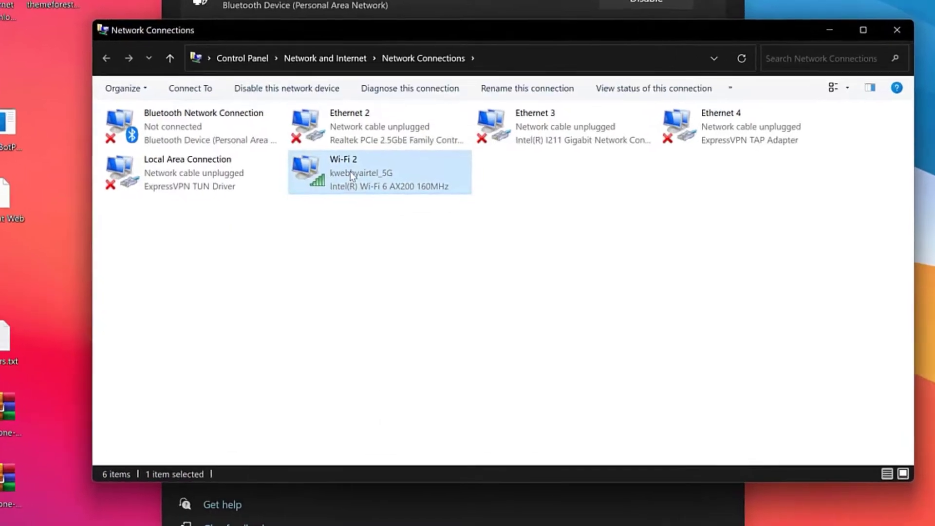
double_click(352, 176)
left_click_drag(523, 120, 462, 130)
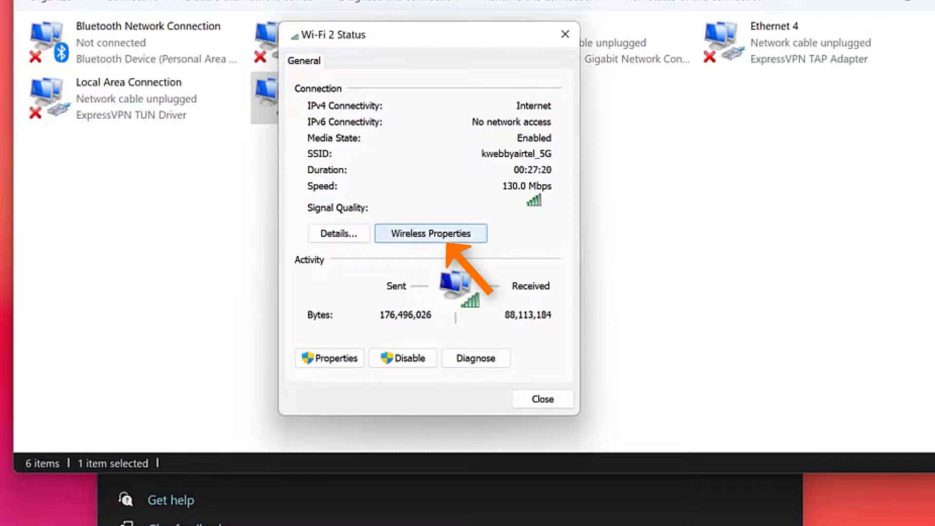
Step: Show the kwebbyairtel_5G security key characters on the Security tab, select it, then close the properties
left_click(437, 236)
left_click_drag(450, 57, 412, 61)
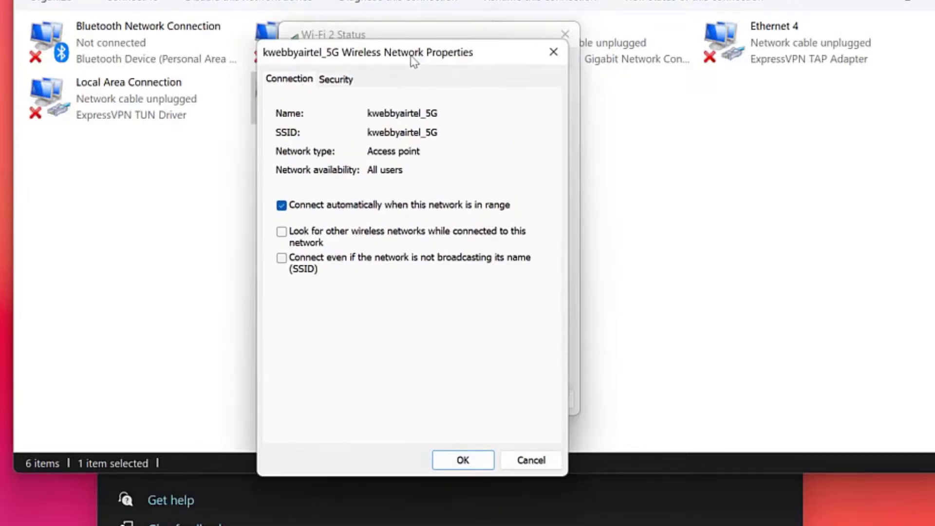
left_click(345, 83)
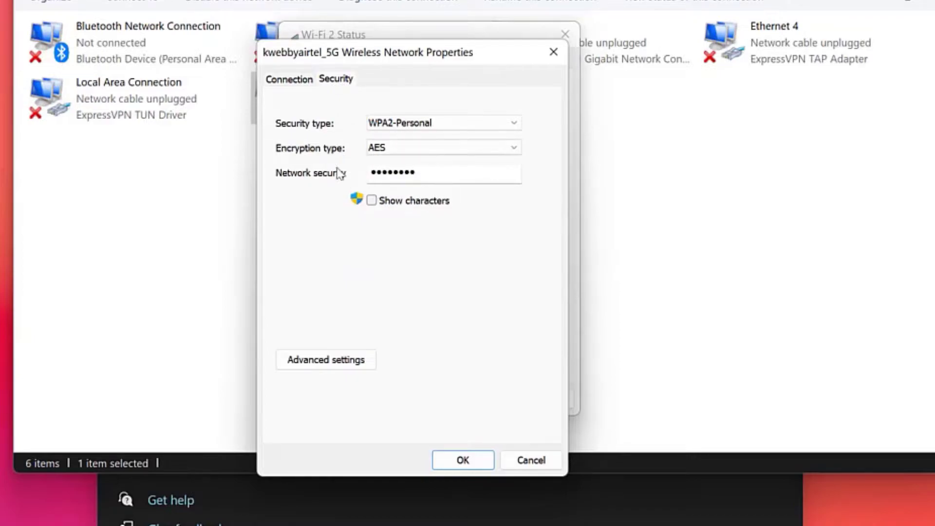
left_click(371, 200)
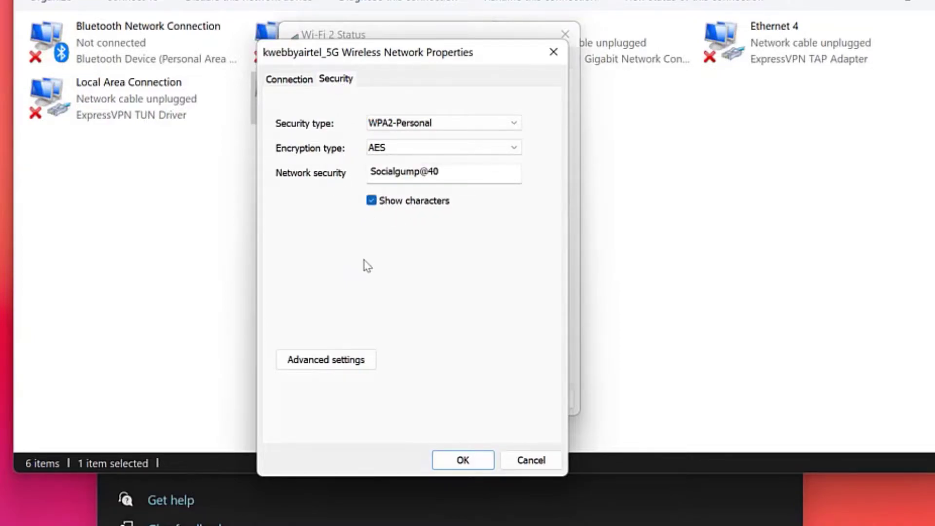
double_click(454, 171)
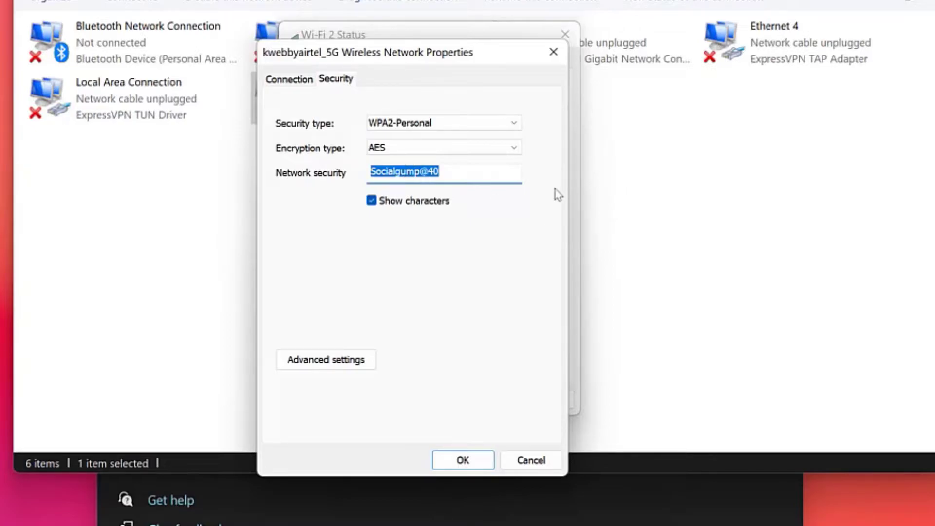
left_click(554, 52)
Step: Close the Wi-Fi 2 status and scroll through available Wi-Fi networks in Quick Settings
left_click(564, 34)
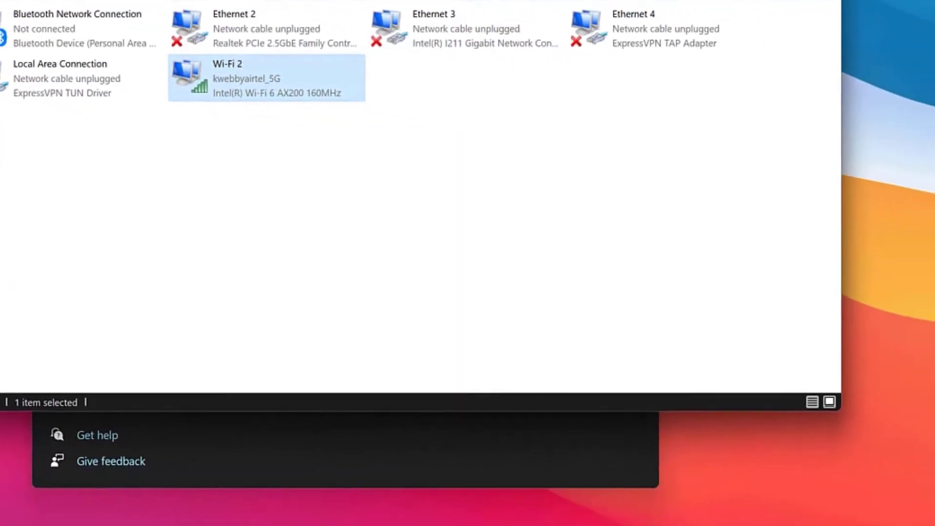
left_click(856, 511)
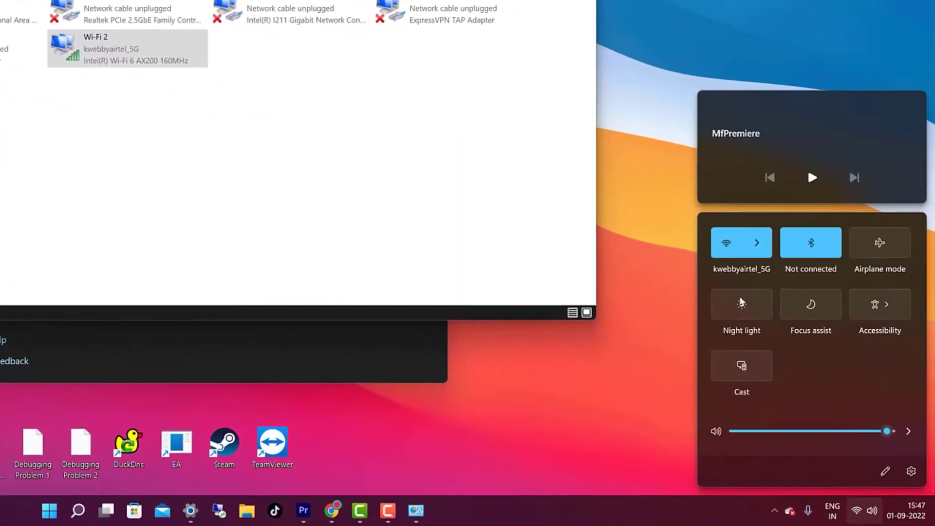
left_click(762, 253)
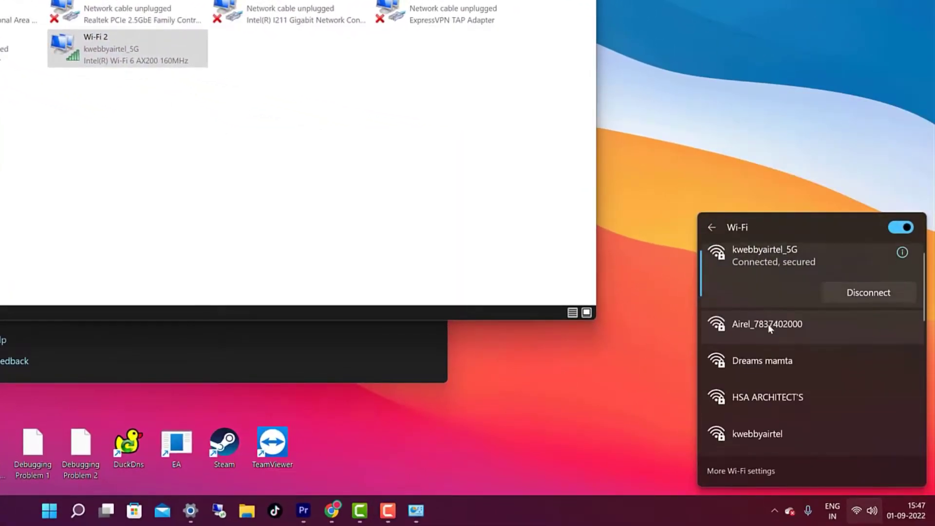
scroll(767, 331, "down", 3)
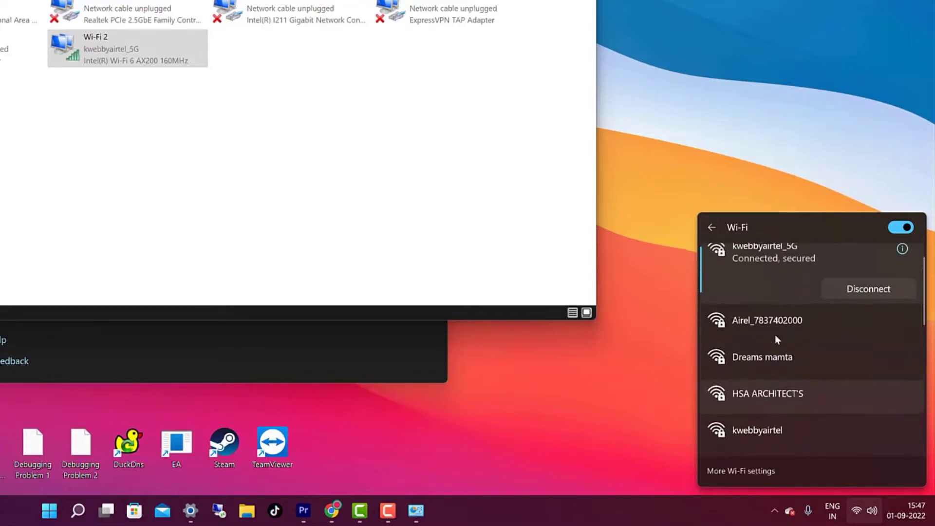
scroll(775, 336, "down", 3)
scroll(775, 334, "up", 3)
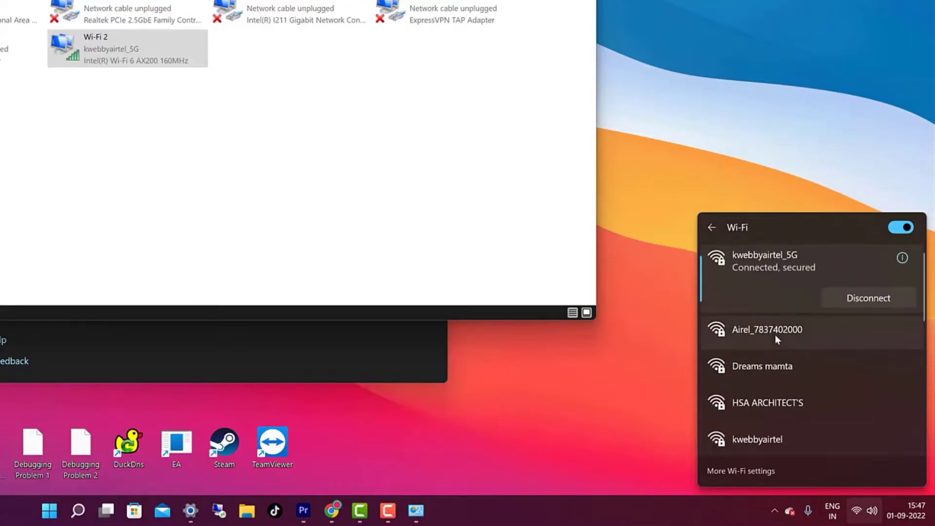
Step: Dismiss Quick Settings and view the Wi-Fi 2 connection status again
left_click(712, 227)
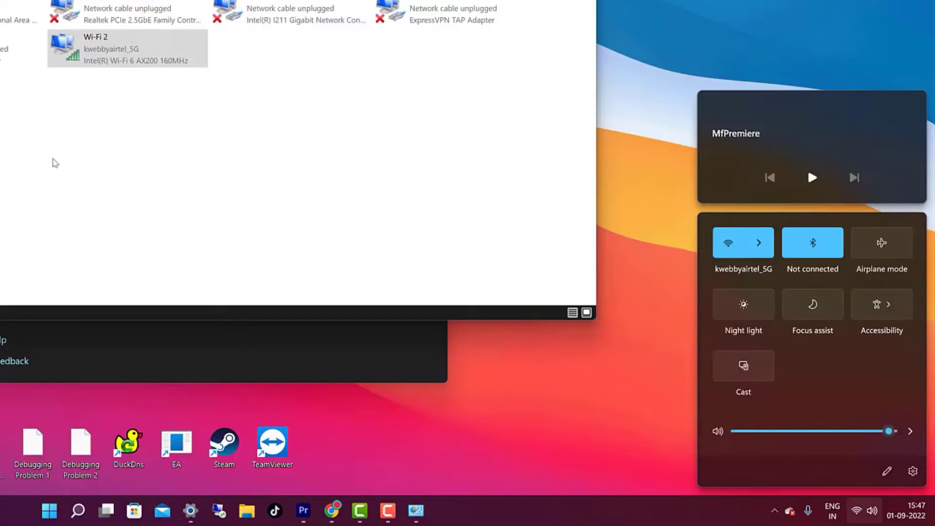
left_click(198, 135)
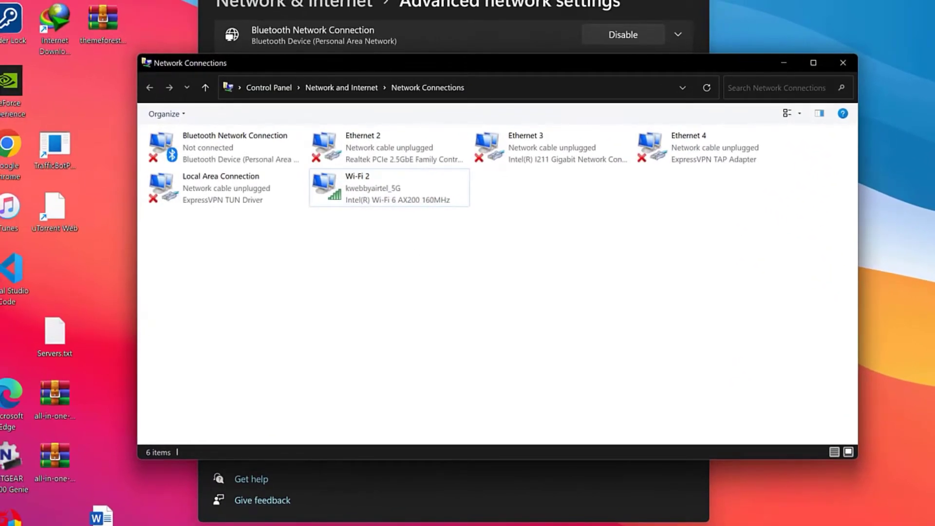
left_click(358, 188)
left_click(629, 113)
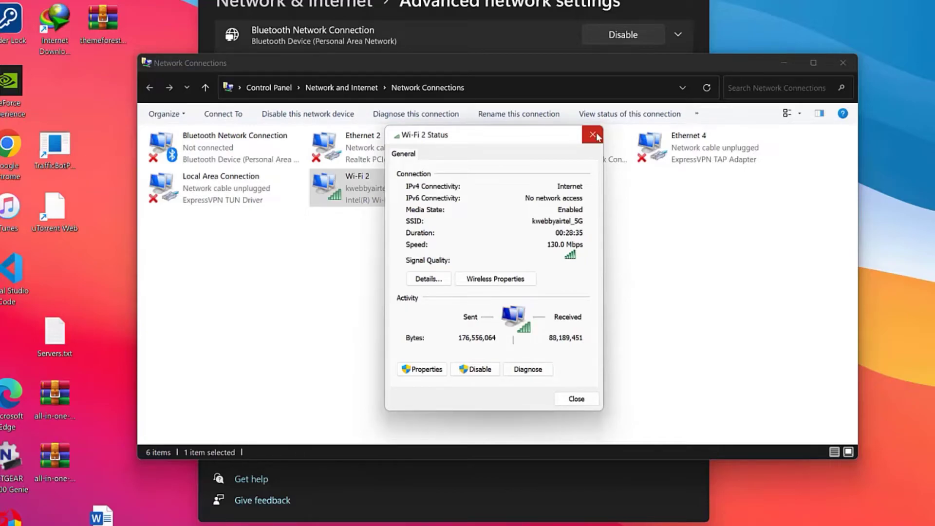
Step: Close the Wi-Fi 2 status and launch Command Prompt as administrator from a 'cmd' search
left_click(593, 135)
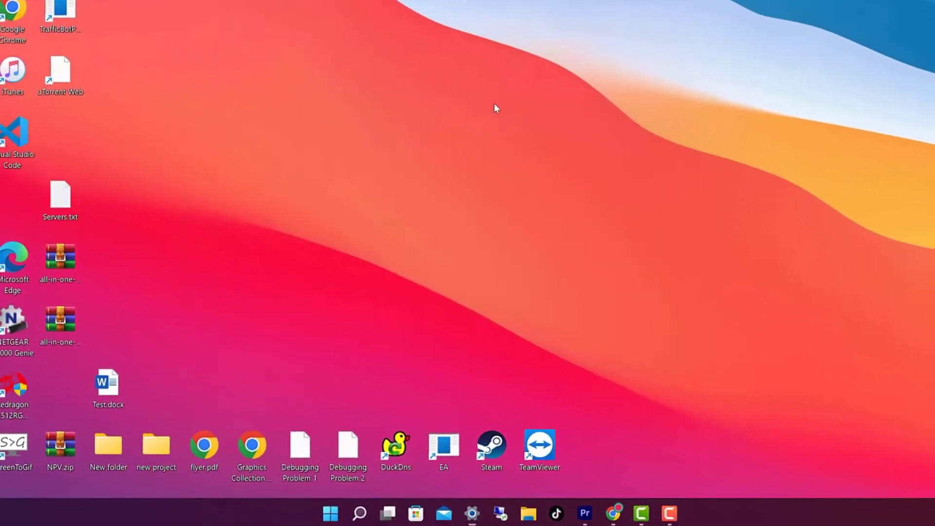
key("super")
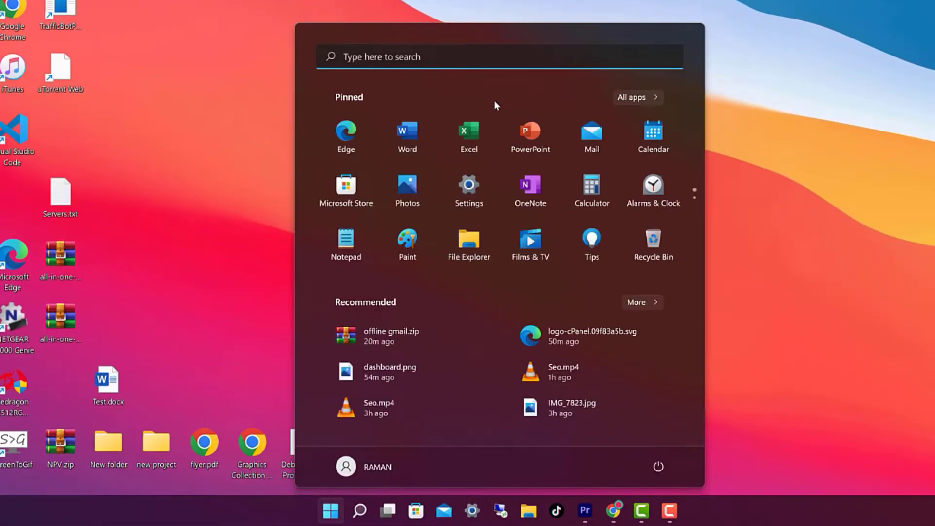
type("cmd")
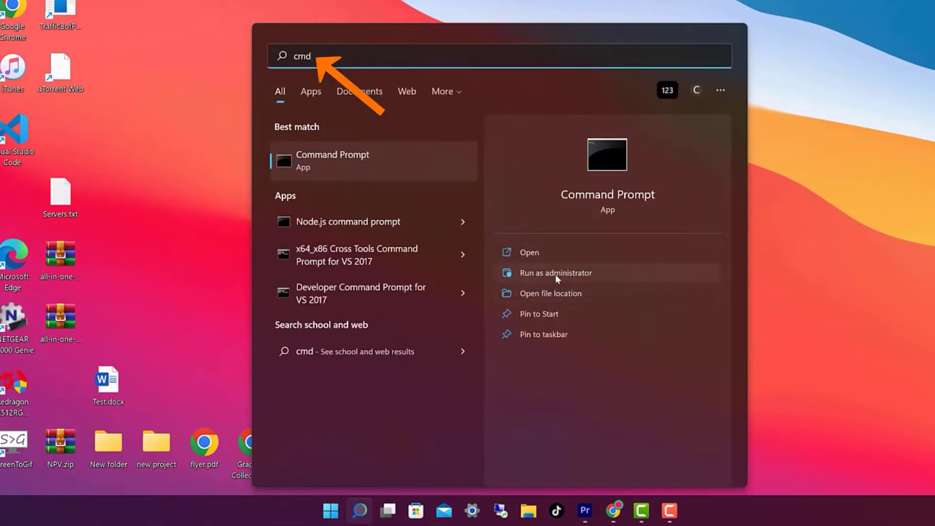
key("Return")
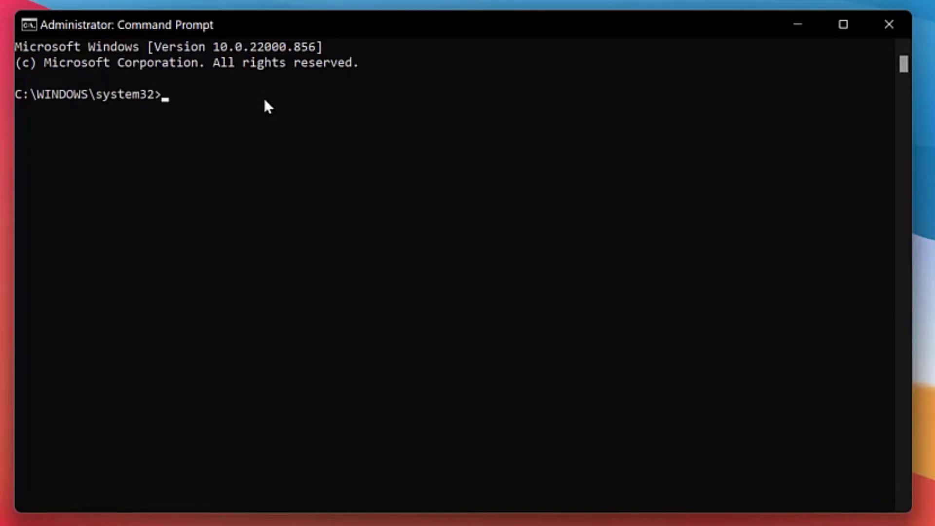
Step: Run 'netsh wlan show profiles', then begin typing 'netsh wlan show profile name=kwebbyd'
type("netsh wlan")
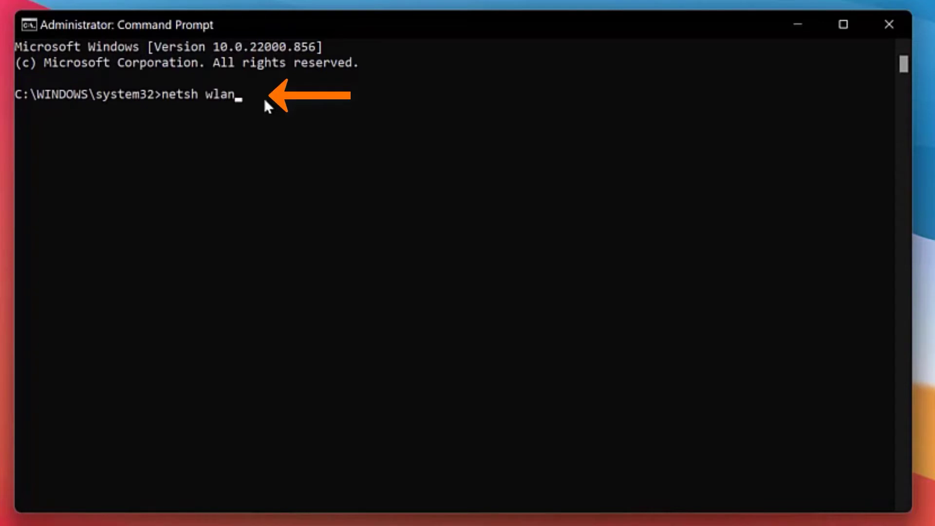
type(" show profiles")
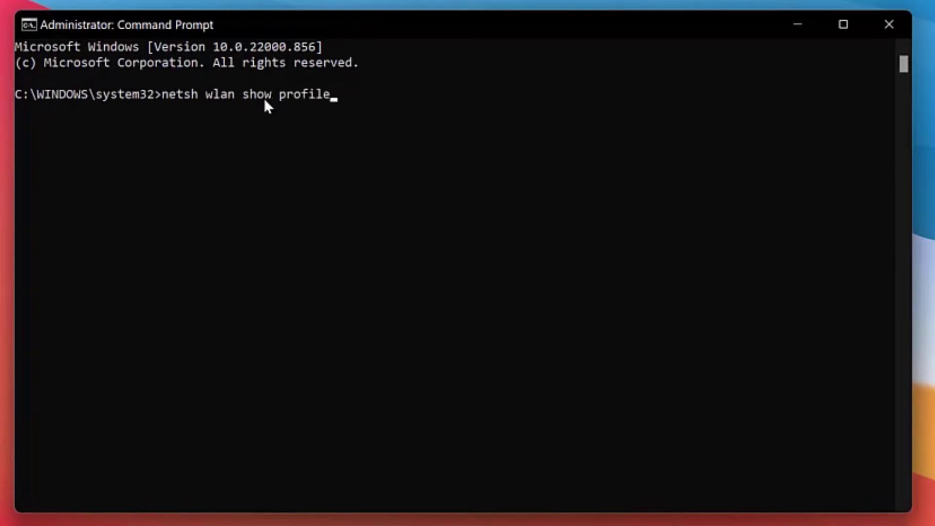
key("Return")
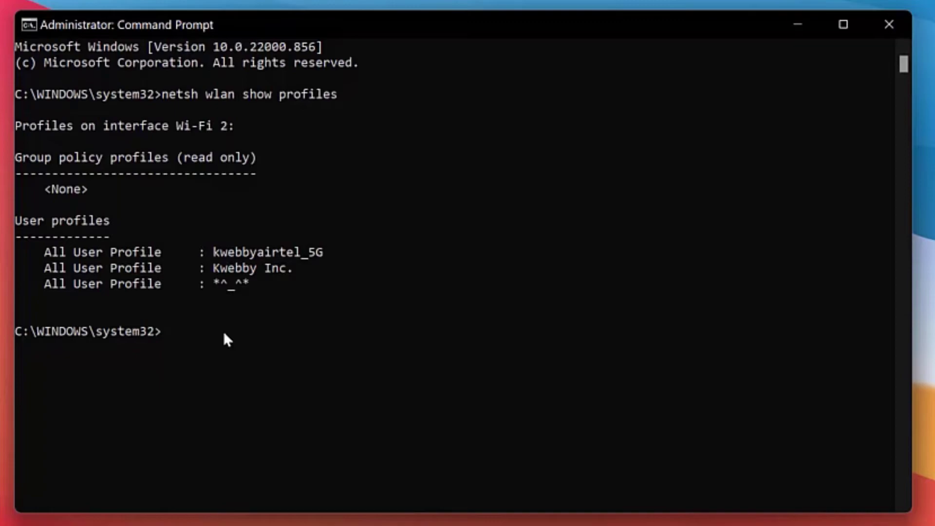
Step: Type 'netsh wlan show profile name=kwebbyairtel_5g' without running it, correcting the typos along the way
type("netsh wlan show pro")
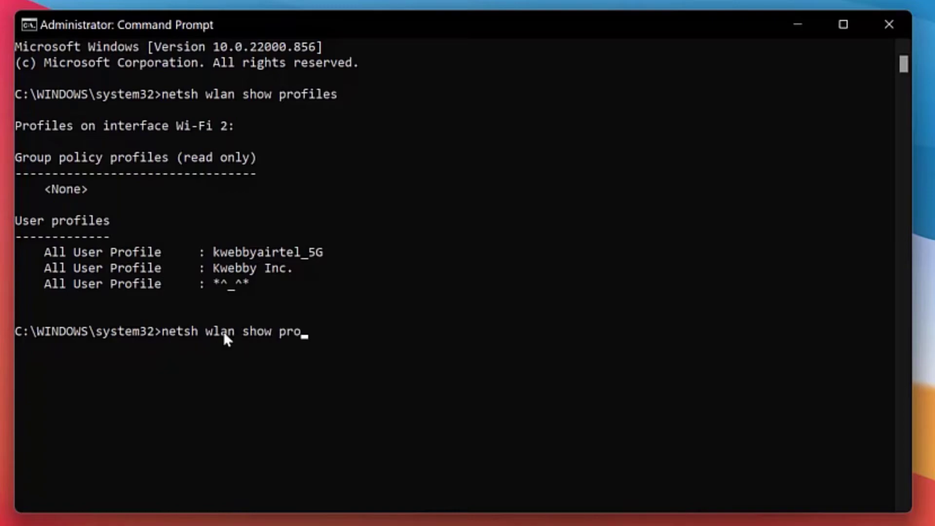
type("file name=")
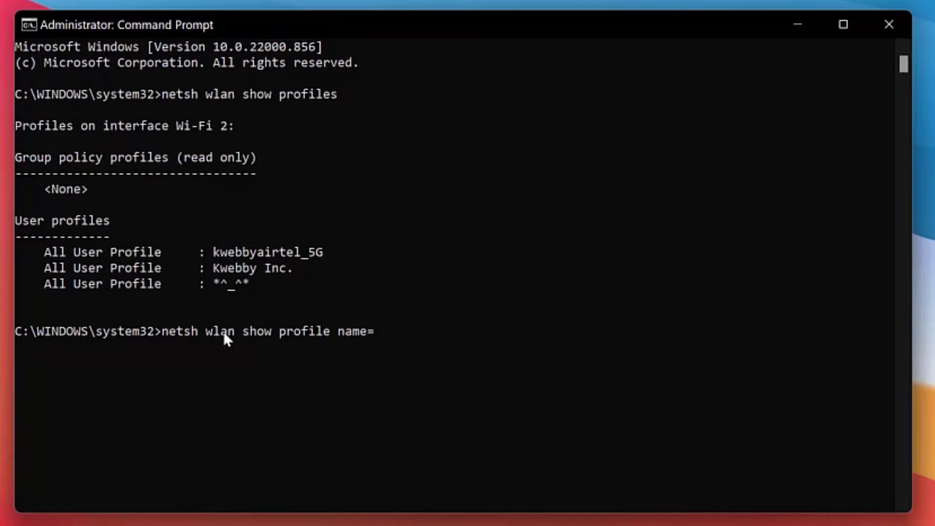
Step: Type 'netsh wlan show profile name=kwebbyairtel_5g' without running it, correcting the typos along the way
type("kwebbyd")
key("BackSpace")
type("ame=kwebbya")
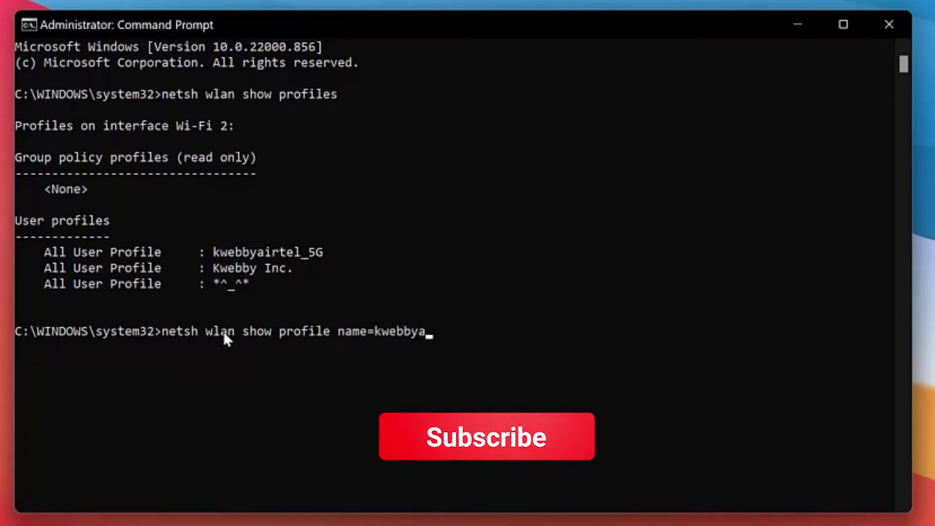
type("irtel)")
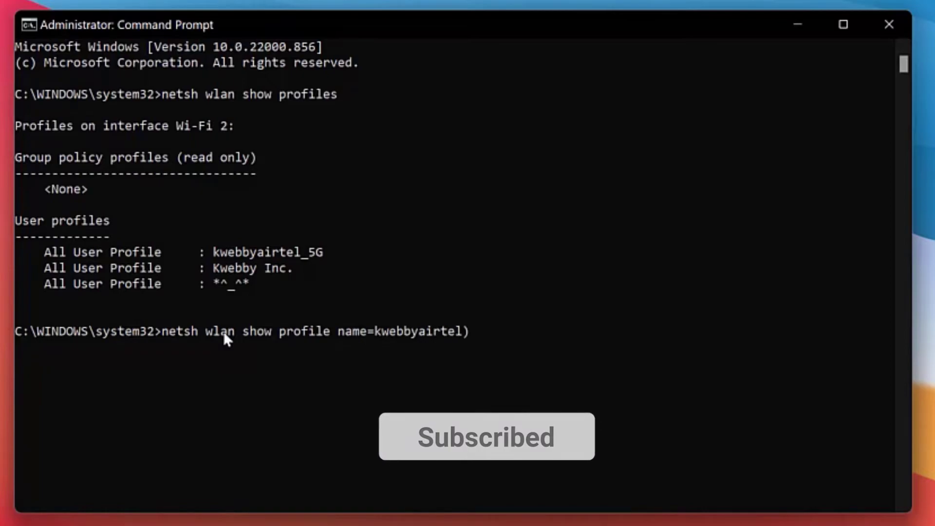
key("BackSpace")
type("_5g key=clear")
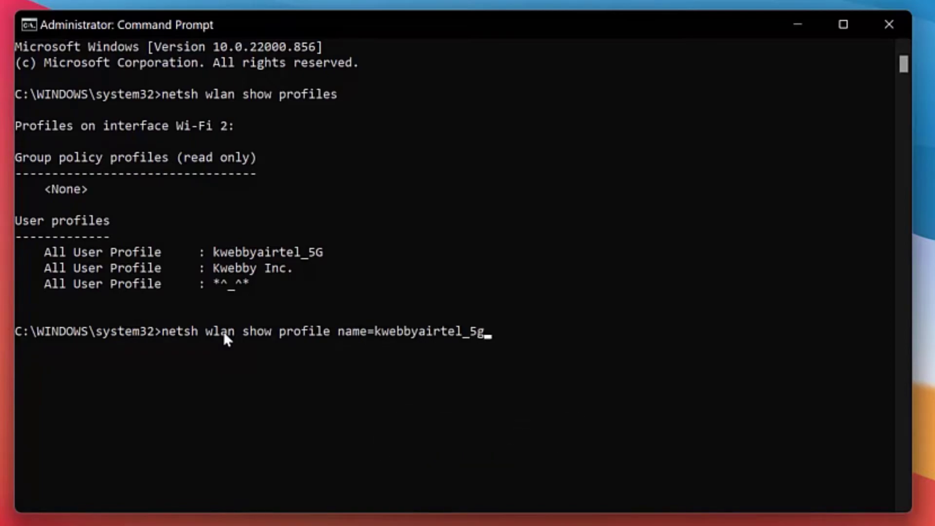
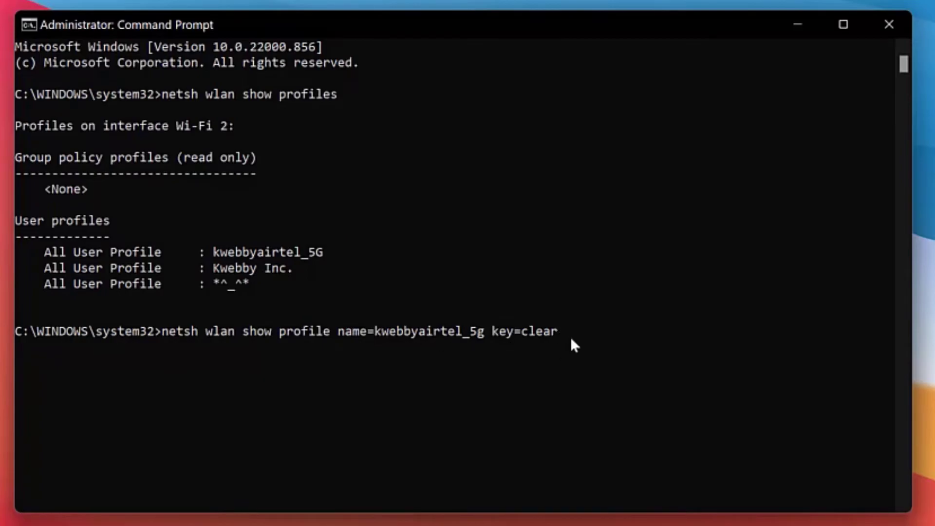
Step: Run netsh wlan show profile name=kwebbyairtel_5g key=clear and scroll through its security and connectivity output
key("Return")
scroll(417, 303, "up", 10)
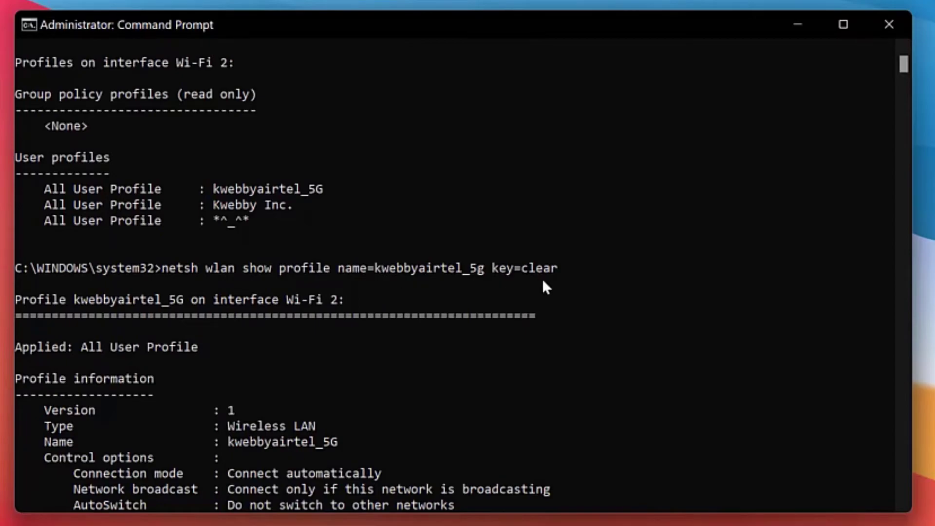
scroll(329, 296, "down", 1)
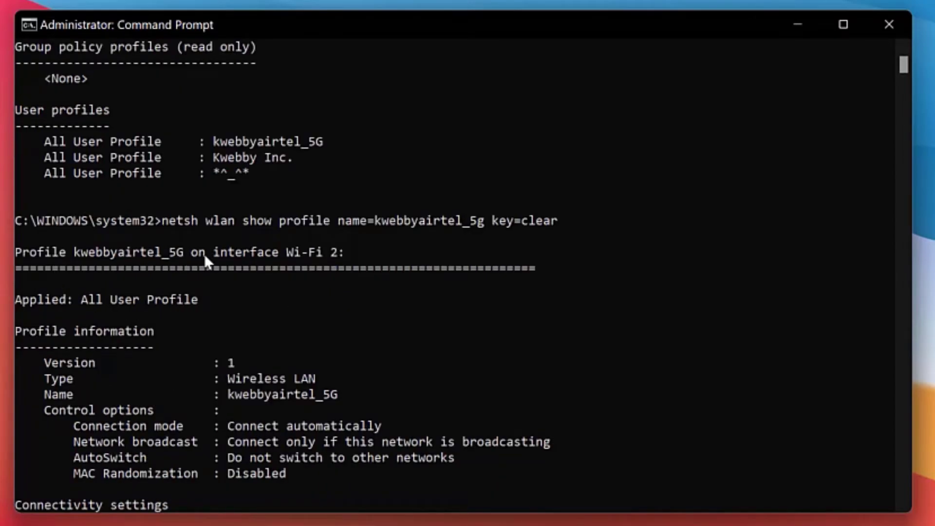
scroll(137, 314, "down", 4)
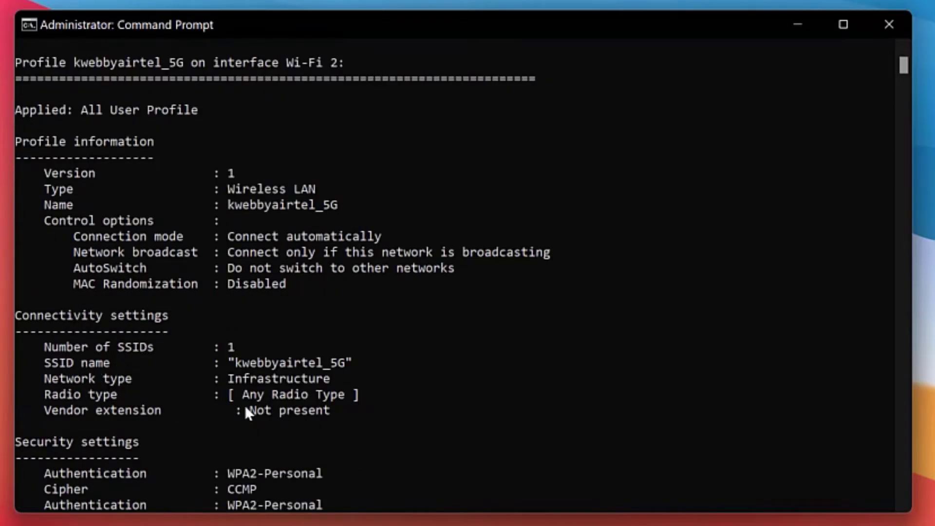
scroll(245, 407, "down", 3)
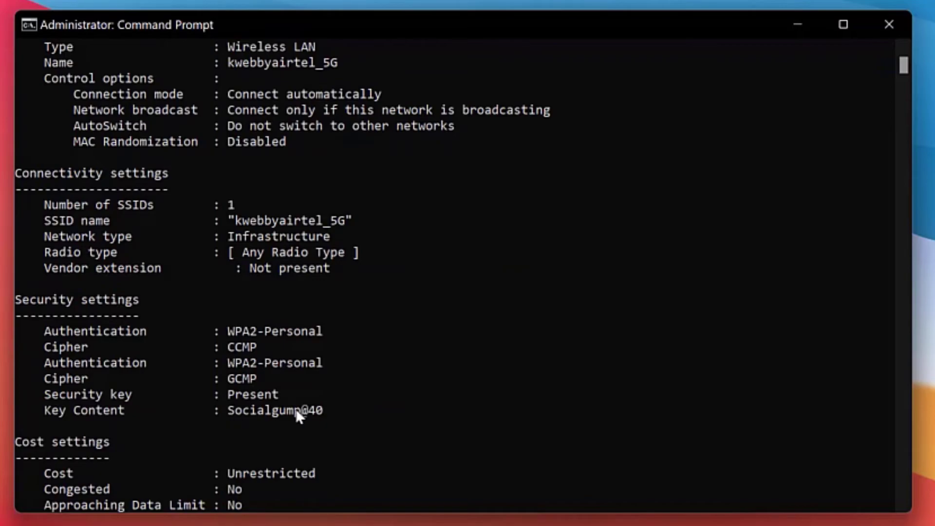
scroll(279, 419, "down", 1)
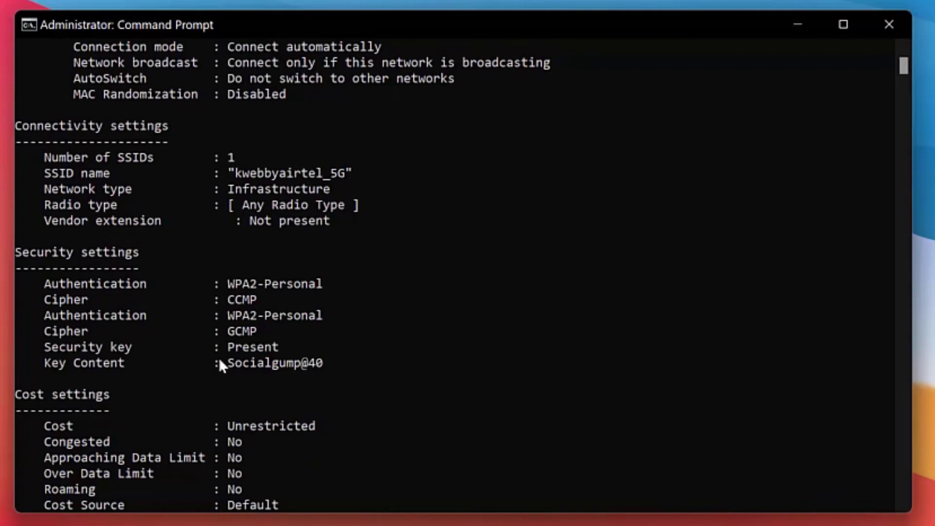
scroll(244, 393, "down", 4)
scroll(245, 394, "up", 3)
scroll(245, 389, "up", 11)
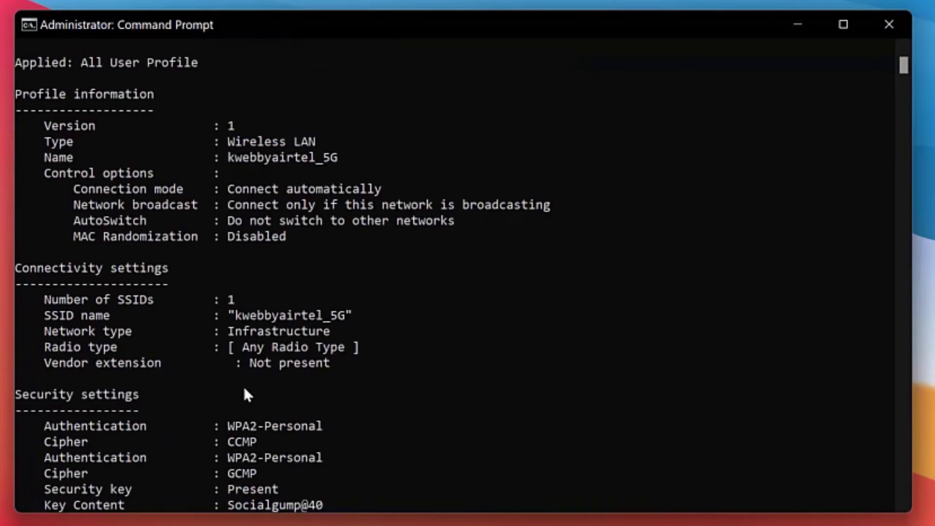